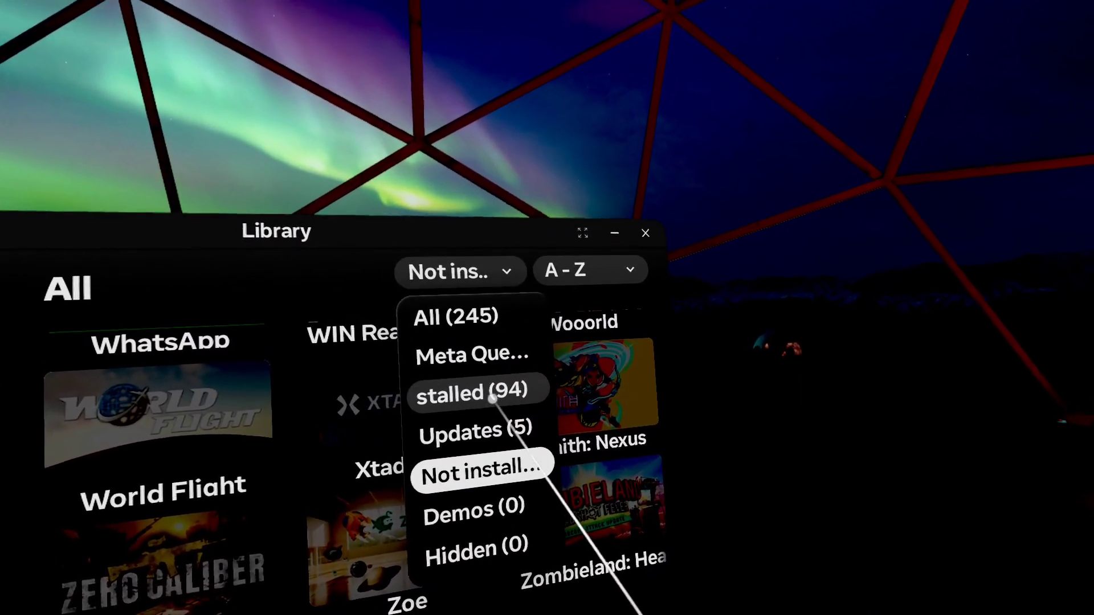
Step: Filter the library from All to Installed apps and switch to the Applications section
click(504, 334)
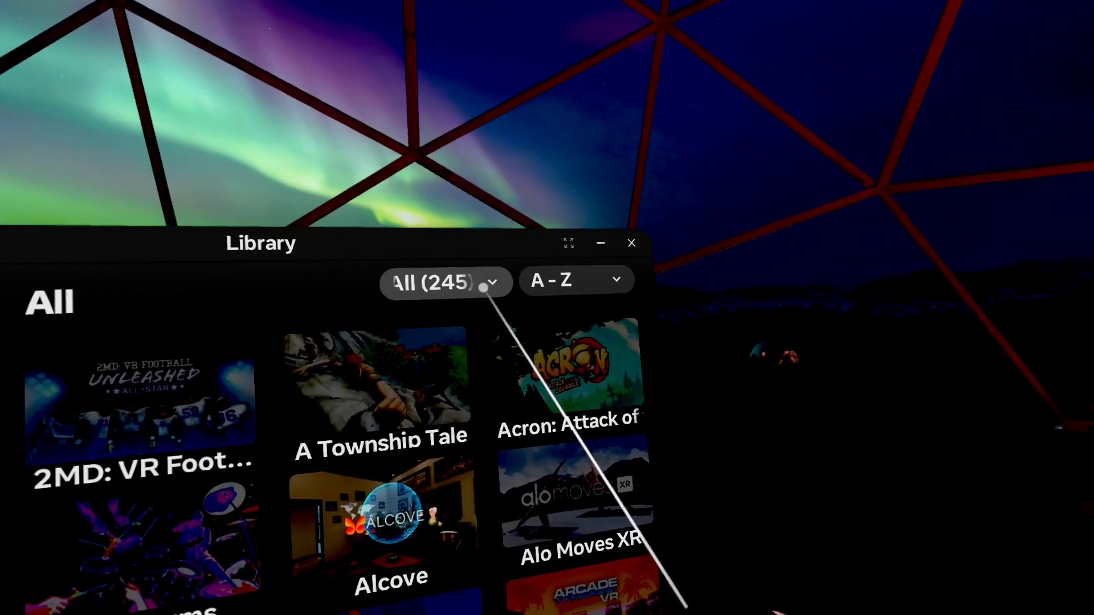
click(475, 395)
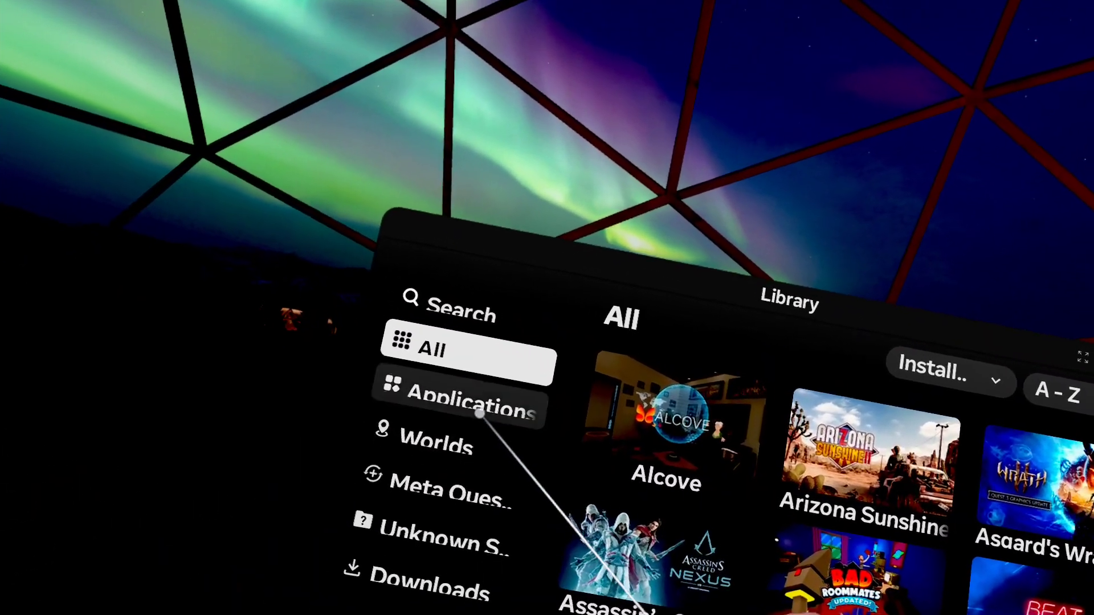
click(255, 342)
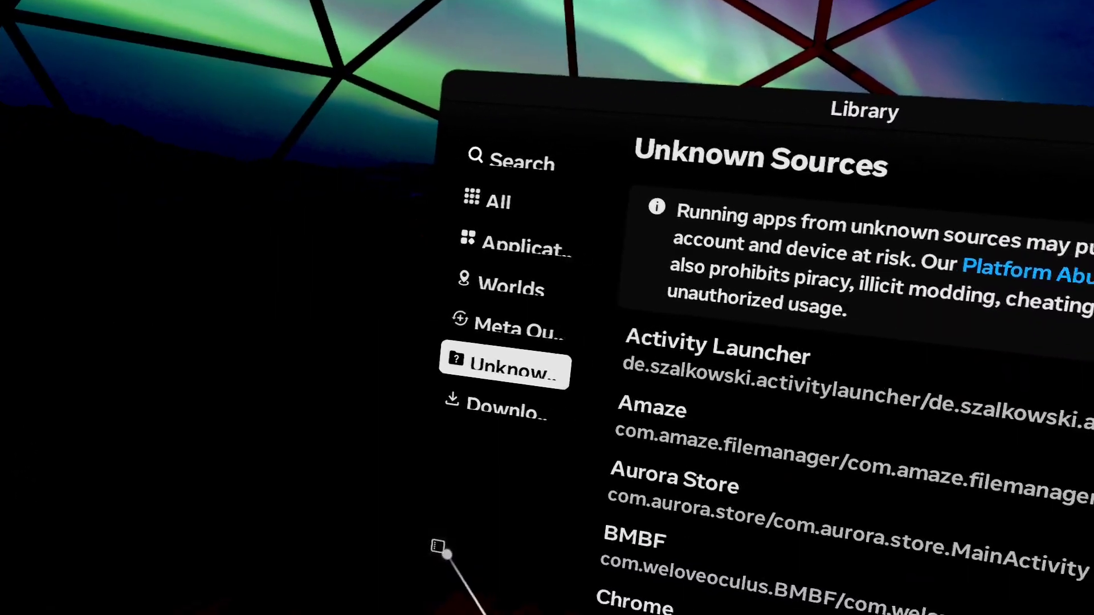
click(429, 543)
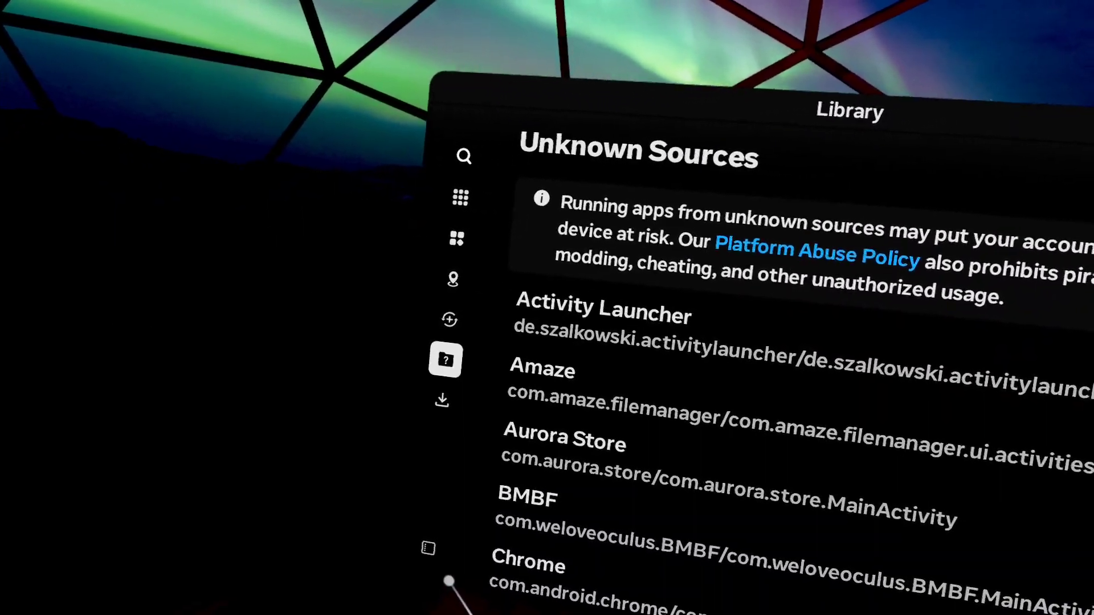